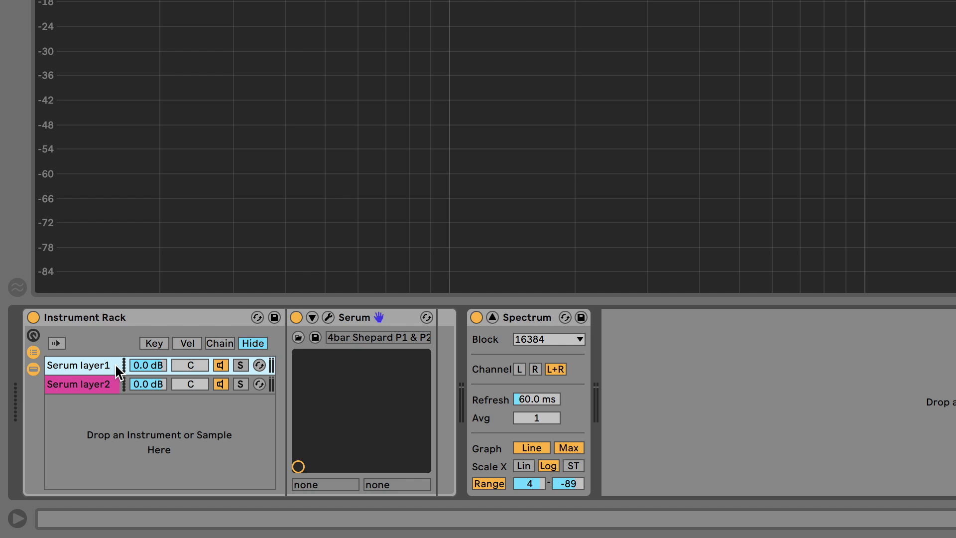
# Select the Serum layer1 chain and open its Serum instrument window
pyautogui.click(115, 376)
pyautogui.click(116, 368)
pyautogui.click(117, 369)
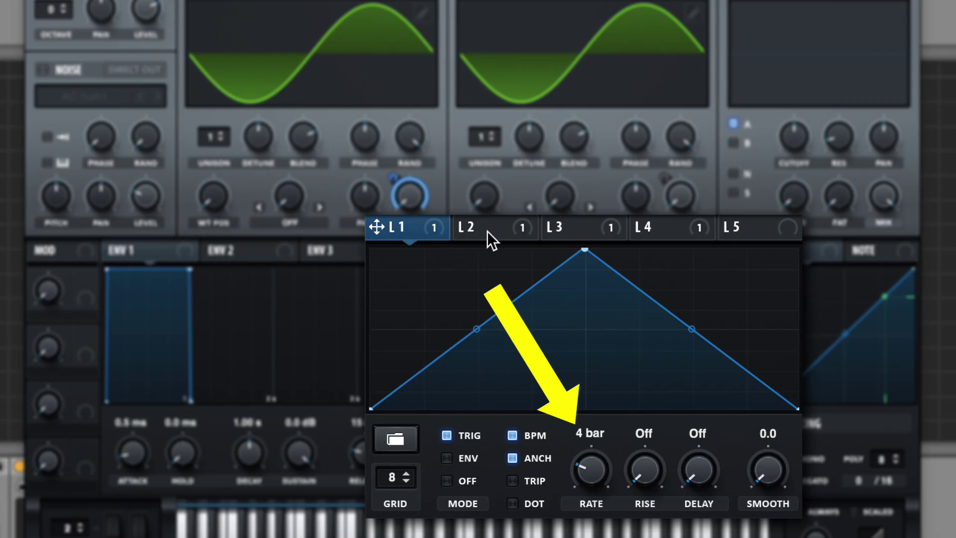
# Inspect the LFO 2 triangle and LFO 3 and LFO 4 ramp shapes, then open Serum's Global page
pyautogui.click(492, 229)
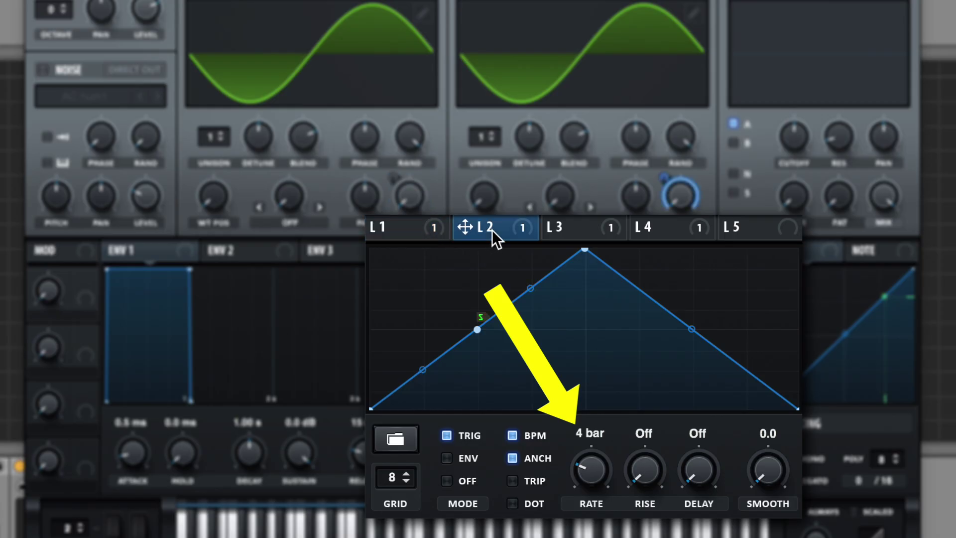
pyautogui.click(582, 231)
pyautogui.click(669, 229)
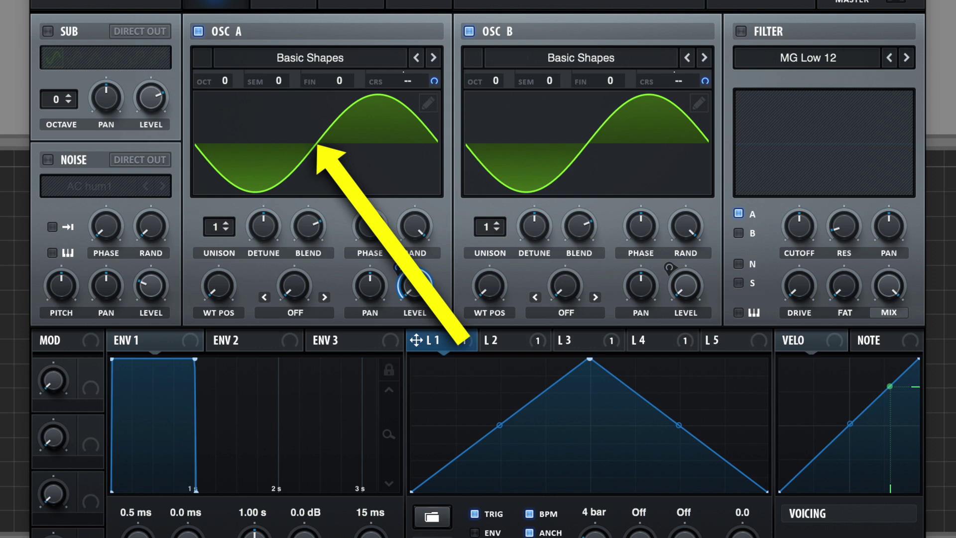
pyautogui.click(572, 340)
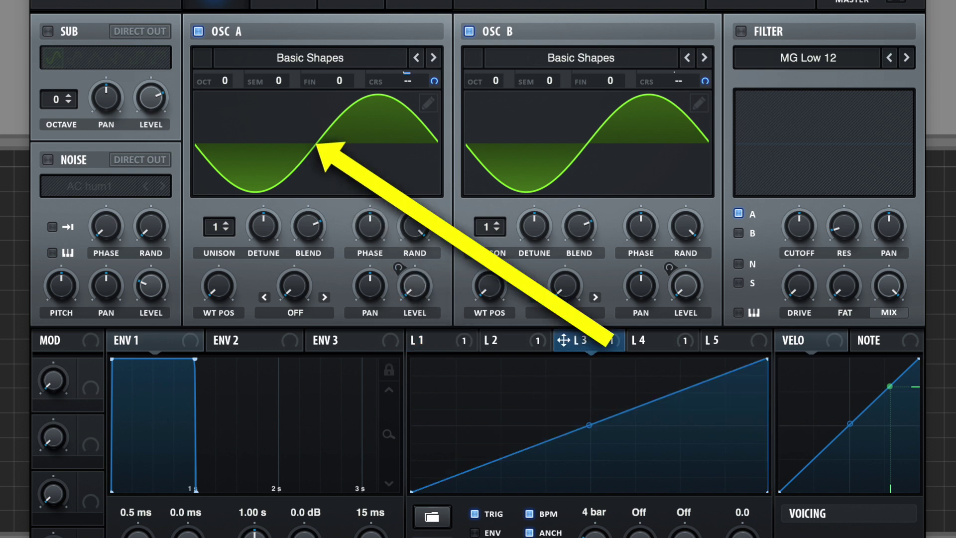
pyautogui.click(506, 340)
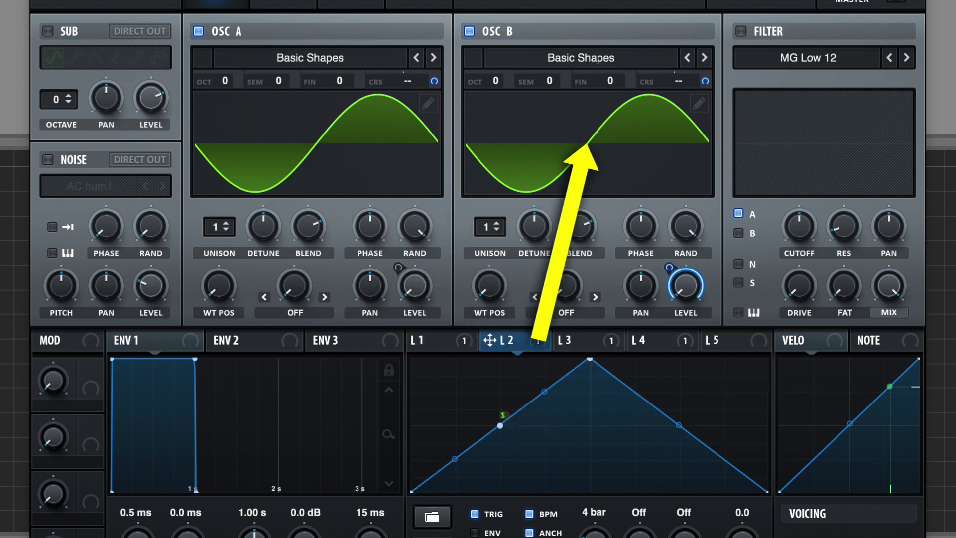
pyautogui.click(645, 340)
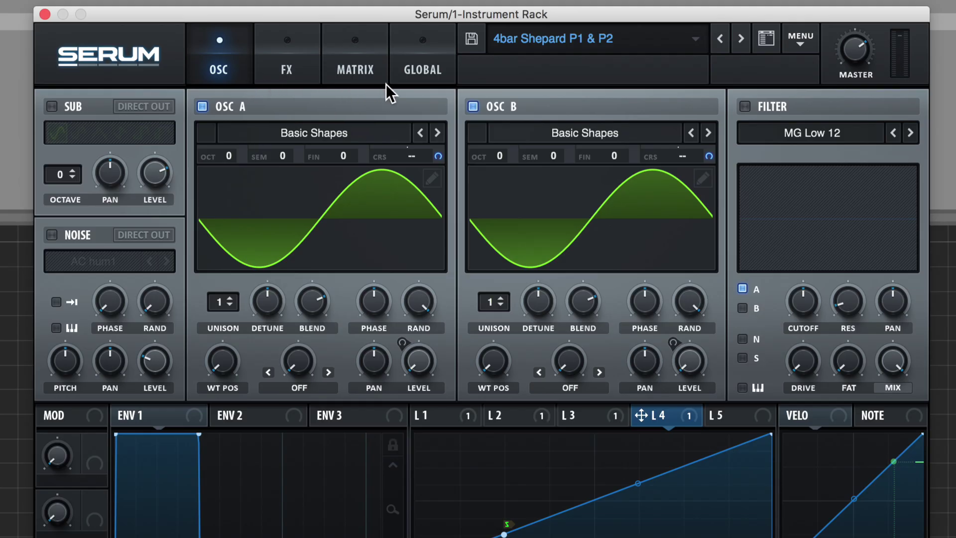
pyautogui.click(397, 75)
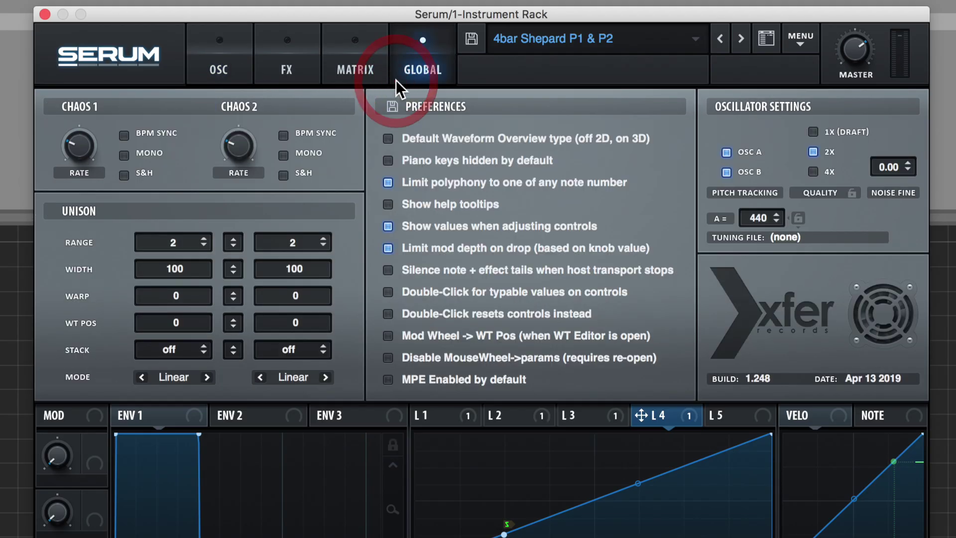
# Enable double-click typable values and make LFO 3's coarse pitch modulation one-way in the matrix
pyautogui.click(387, 293)
pyautogui.click(368, 80)
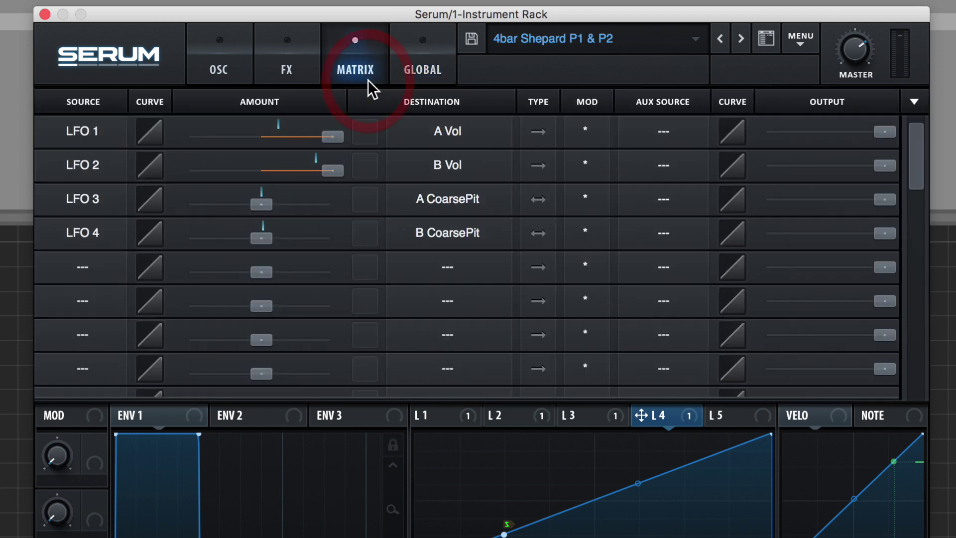
pyautogui.click(538, 200)
pyautogui.click(538, 201)
# Type modulation amounts of 12st for LFO 3 and 1 for LFO 4's pitch routing
pyautogui.doubleClick(262, 204)
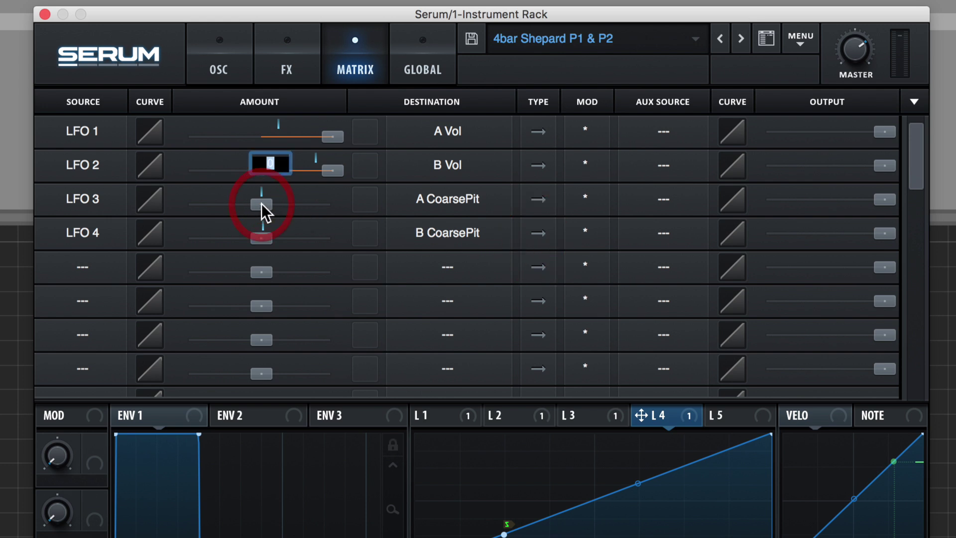
pyautogui.write('12st')
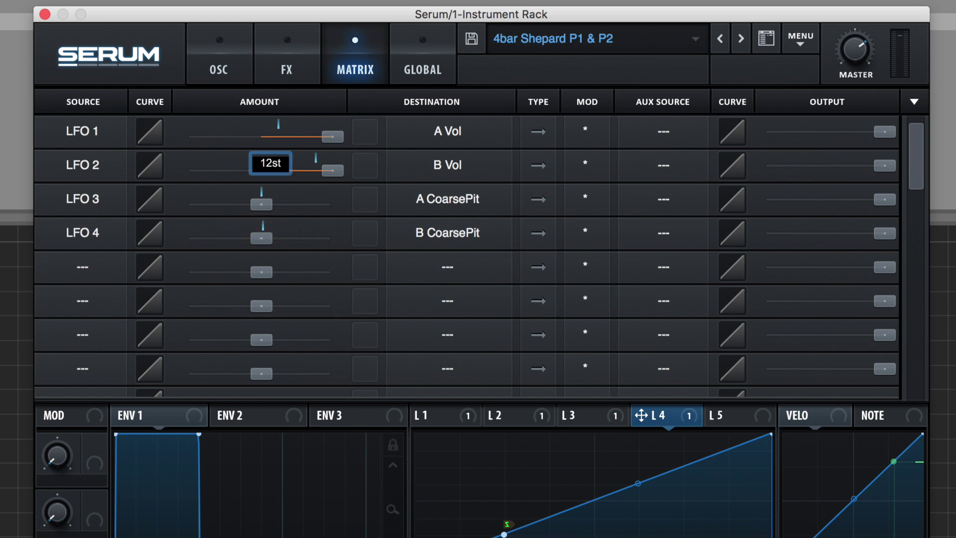
pyautogui.doubleClick(263, 237)
pyautogui.write('1')
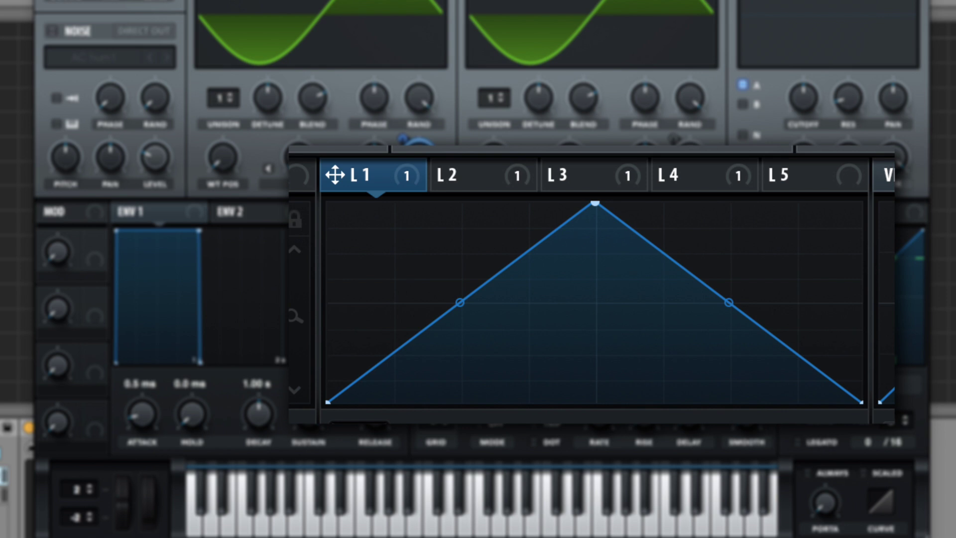
# Set LFO 2's start point partway up the triangle's rising slope
pyautogui.click(580, 175)
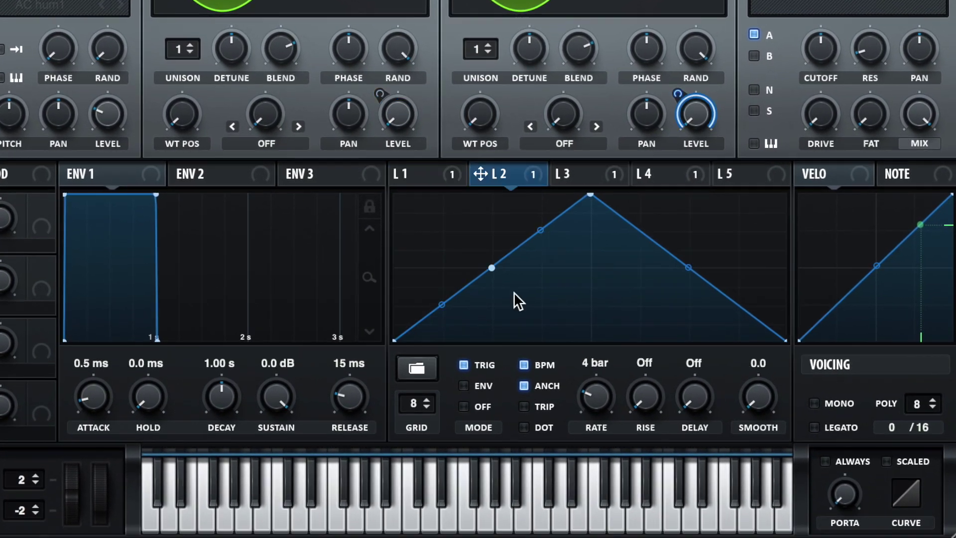
pyautogui.rightClick(494, 270)
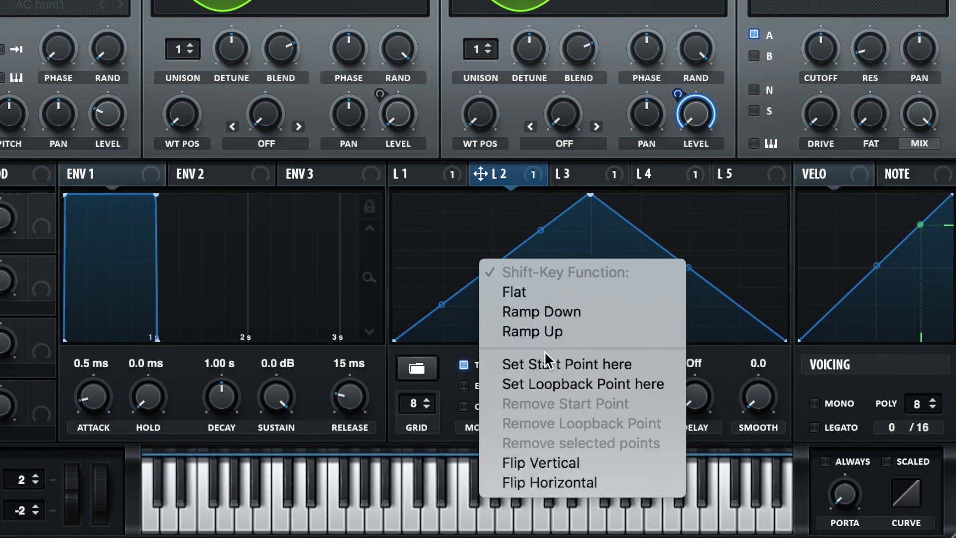
pyautogui.click(645, 364)
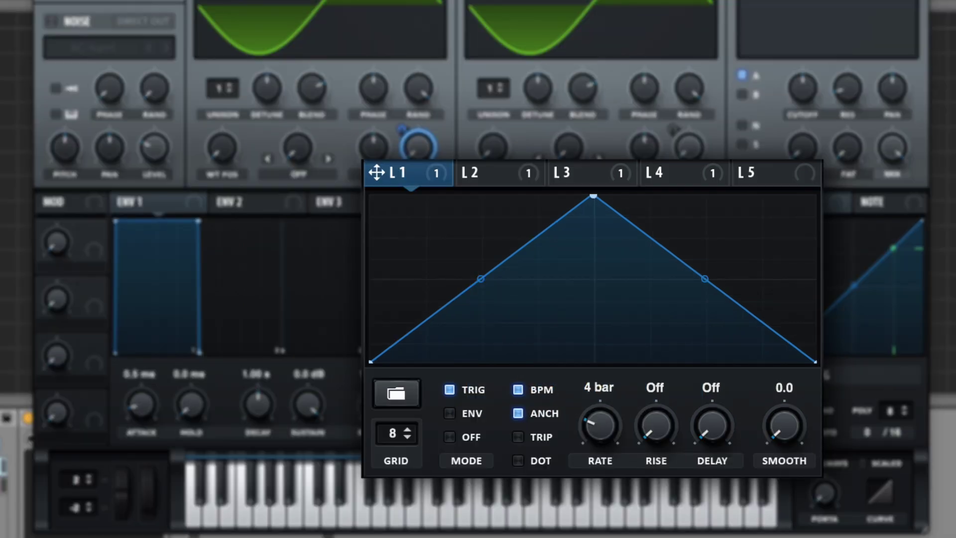
# Compare LFO 2's offset curve with LFO 1, then raise LFO 3's pitch amount to 24st
pyautogui.click(489, 173)
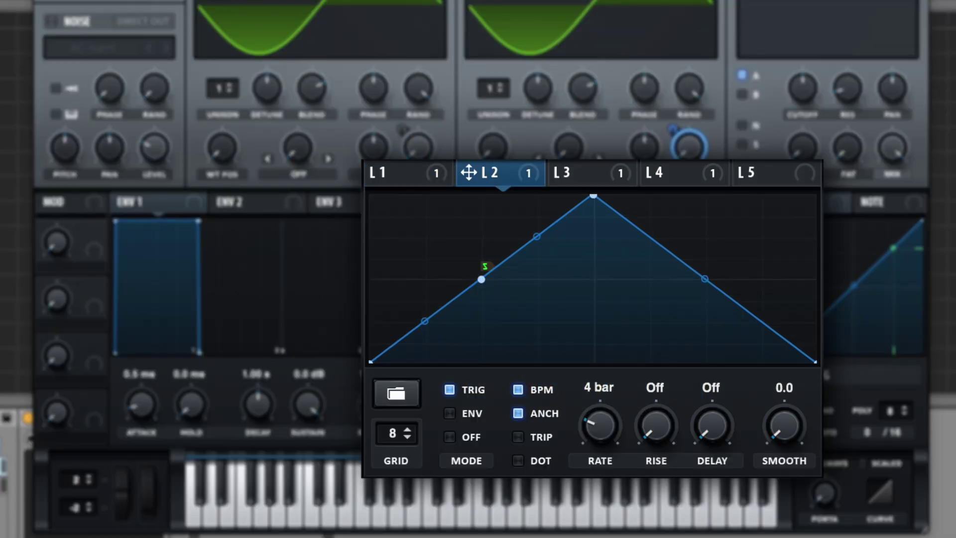
pyautogui.click(386, 173)
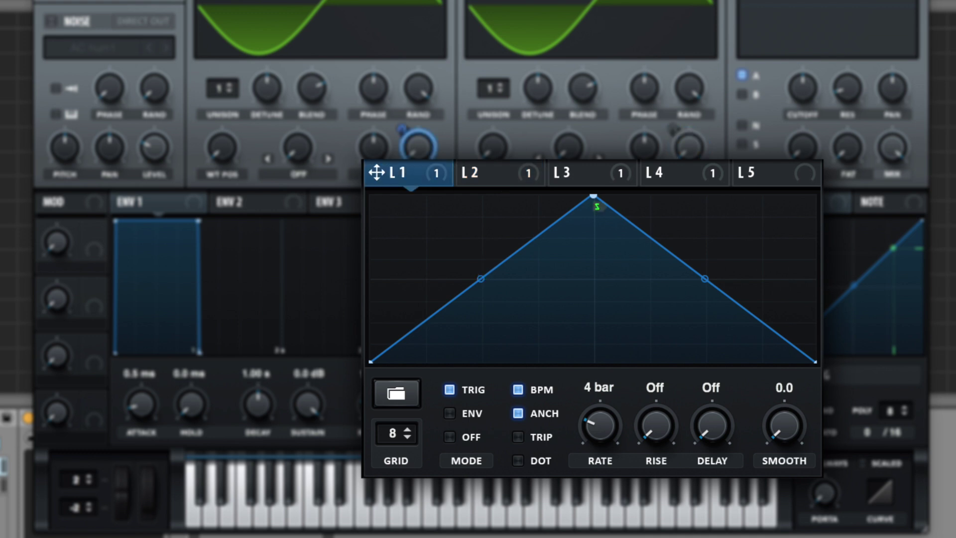
pyautogui.click(489, 172)
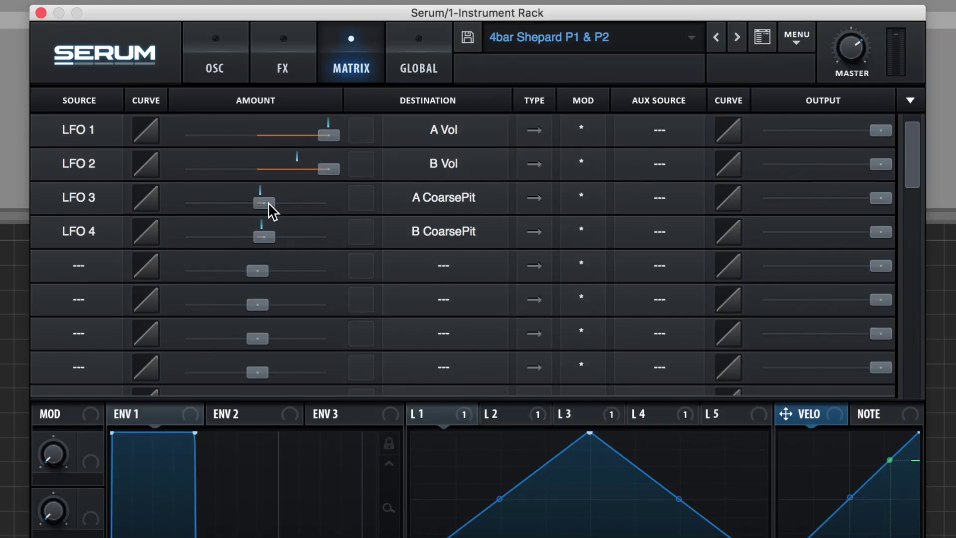
pyautogui.moveTo(268, 203); pyautogui.dragTo(274, 202)
# Set LFO 4's coarse pitch modulation amount to 24 semitones
pyautogui.doubleClick(272, 234)
pyautogui.write('24st')
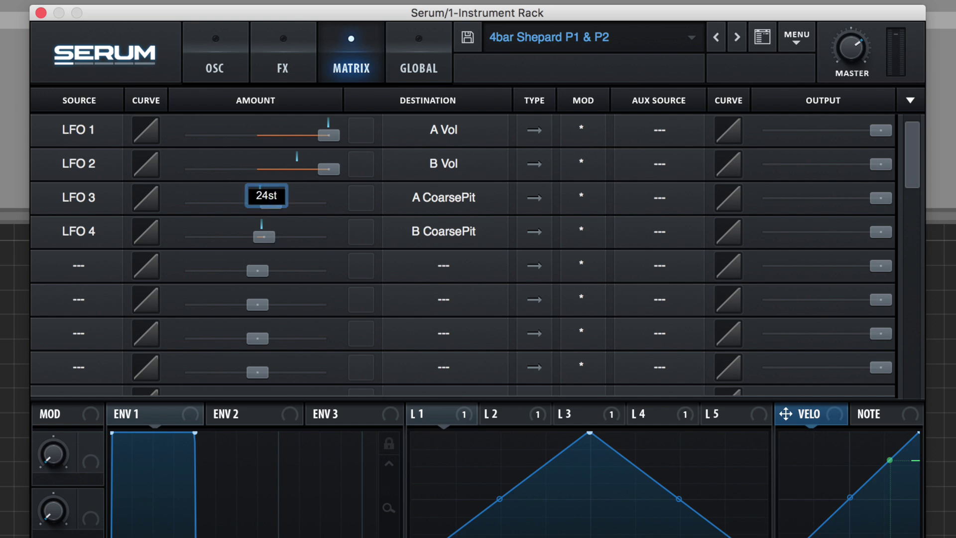
pyautogui.press('Return')
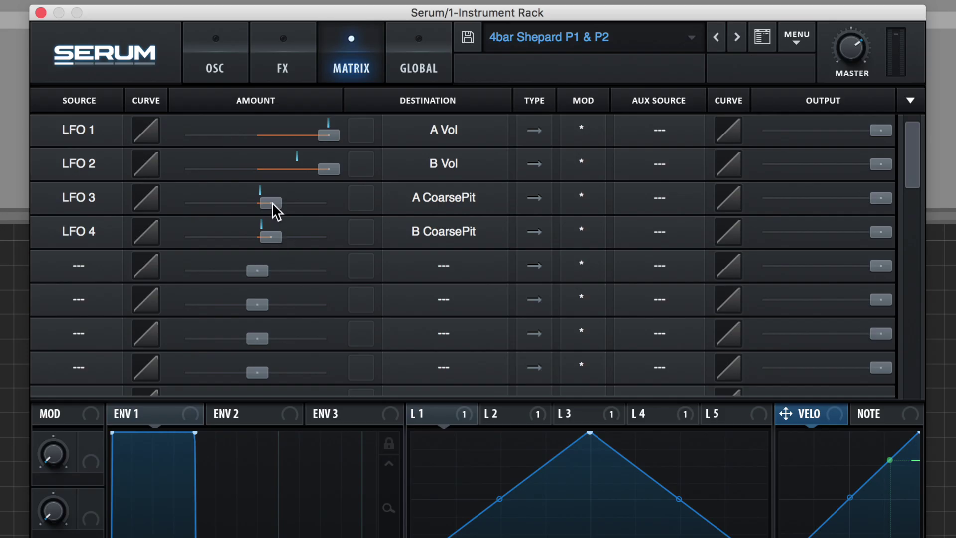
# Set both LFO 3 and LFO 4 coarse pitch amounts to -12 semitones
pyautogui.doubleClick(272, 202)
pyautogui.write('-12st')
pyautogui.press('Return')
pyautogui.doubleClick(277, 235)
pyautogui.write('-12')
pyautogui.press('Return')
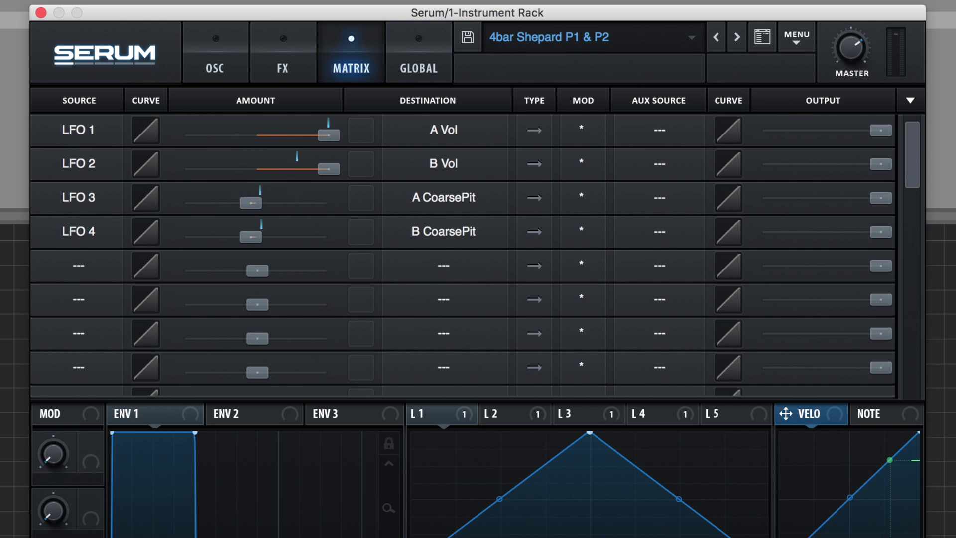